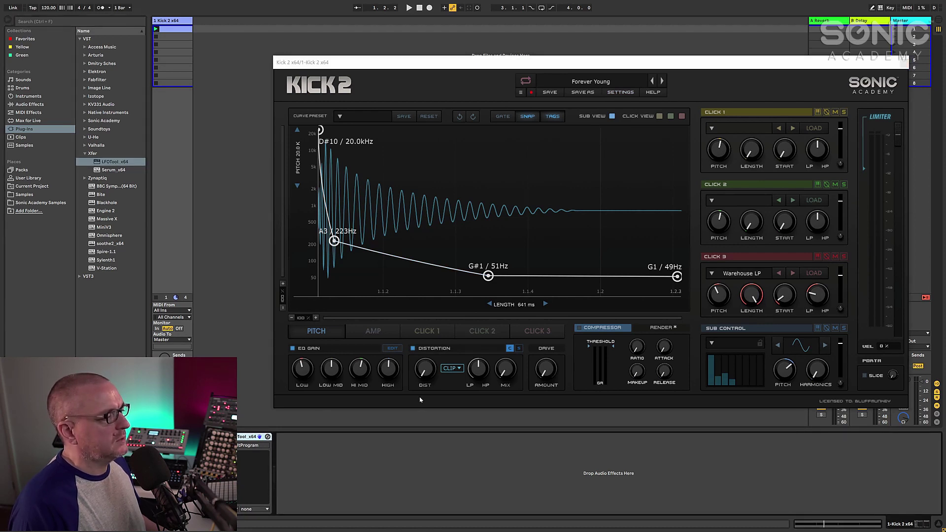
Play the Forever Young kick on the Kick 2 channel to audition the loaded preset
key(space)
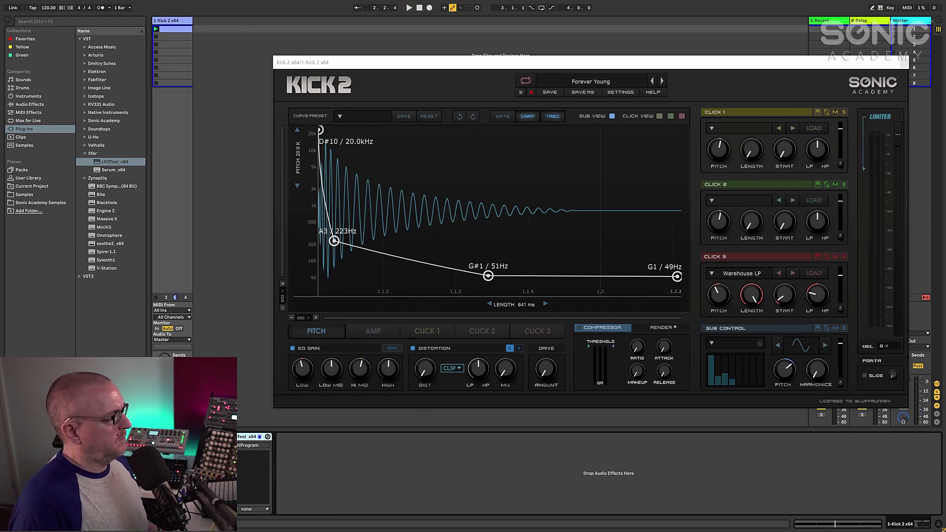
Open LFOTool on Kick 2 in a larger, repositioned window and close the Kick 2 window
click(259, 437)
drag(537, 130, 539, 104)
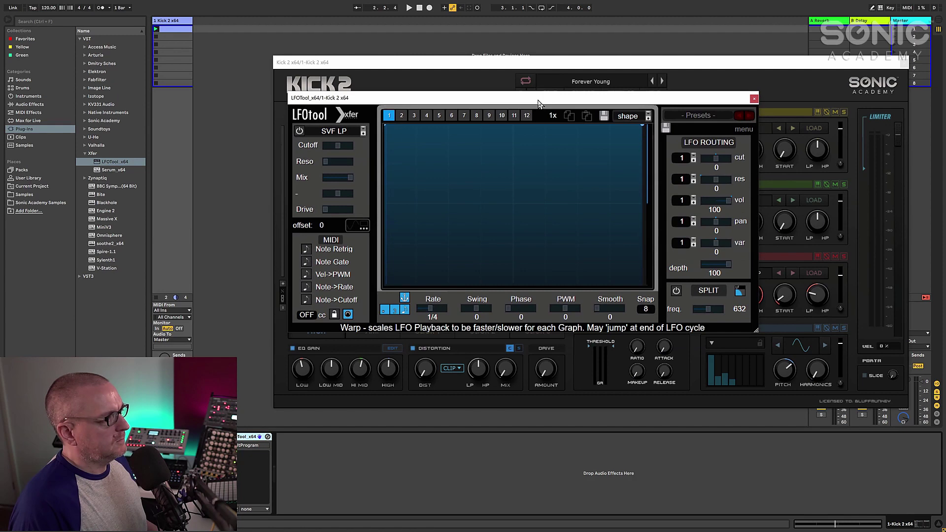
drag(757, 330, 826, 383)
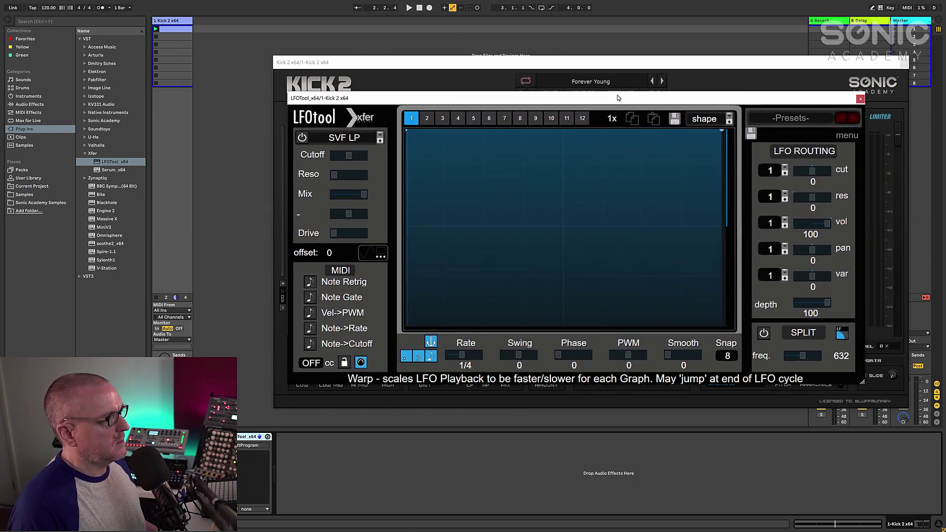
mouse_move(617, 97)
mouse_down()
mouse_move(607, 93)
mouse_move(612, 87)
mouse_up()
click(904, 62)
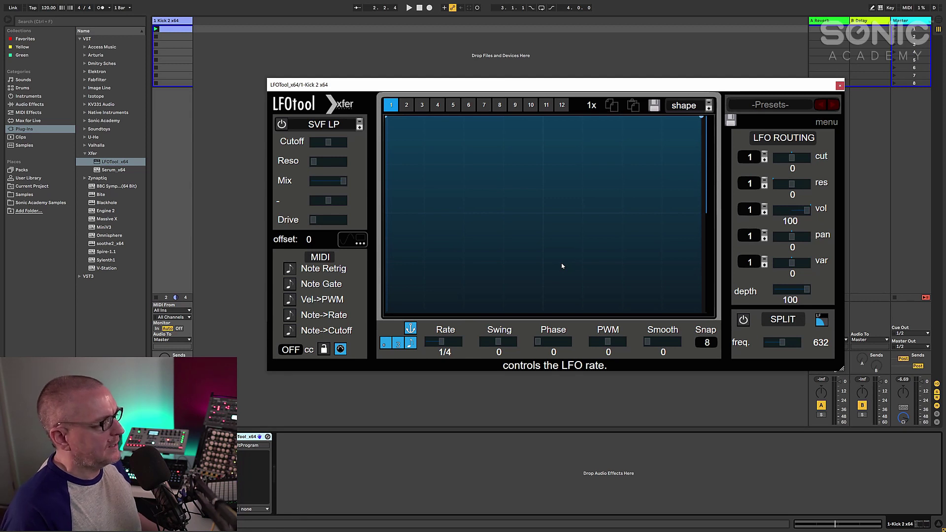
Play the kick and turn on LFOTool's waveform display over the blank LFO graph
key(space)
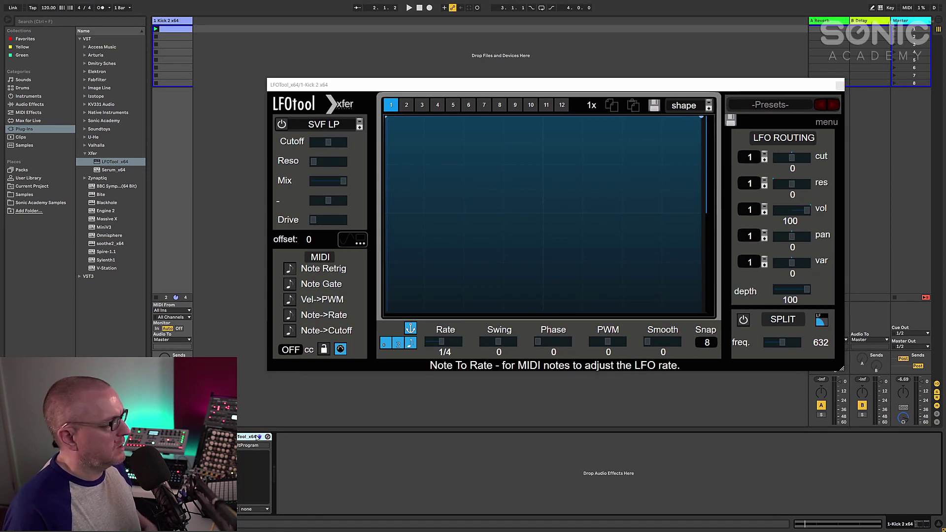
key(space)
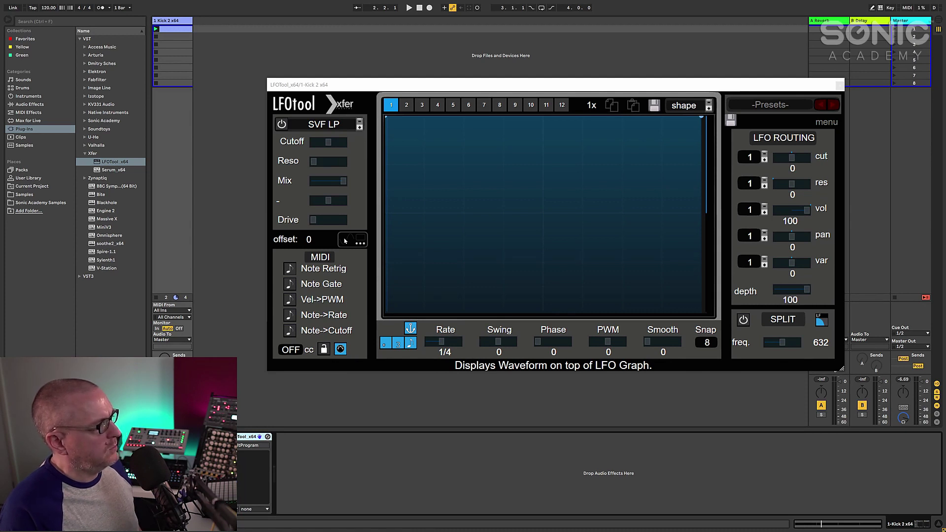
click(345, 241)
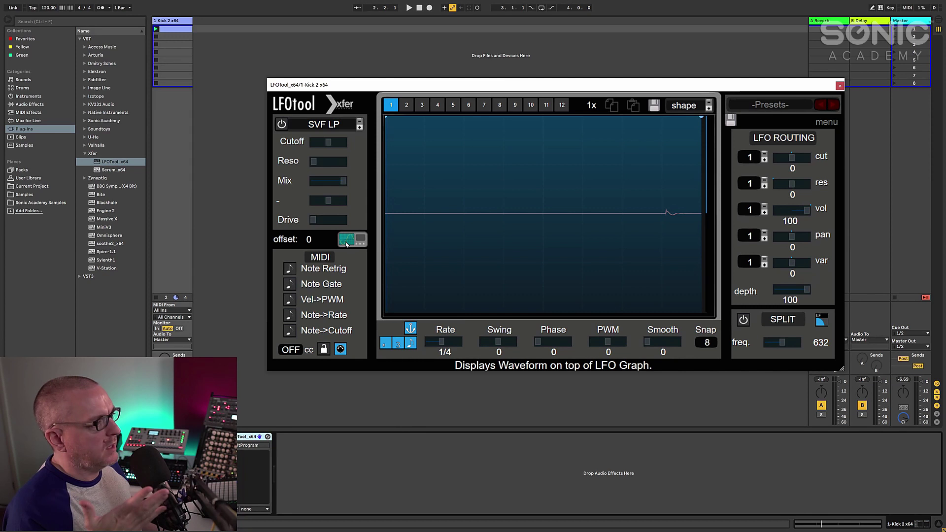
Compare LFO rates 1/8 and 1/2 against the kick waveform, then return Rate to 1/4
key(space)
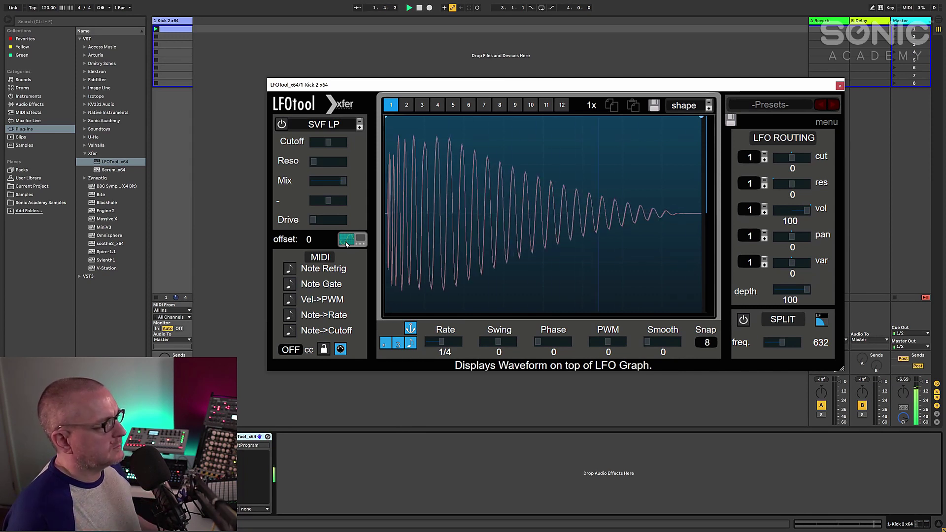
key(space)
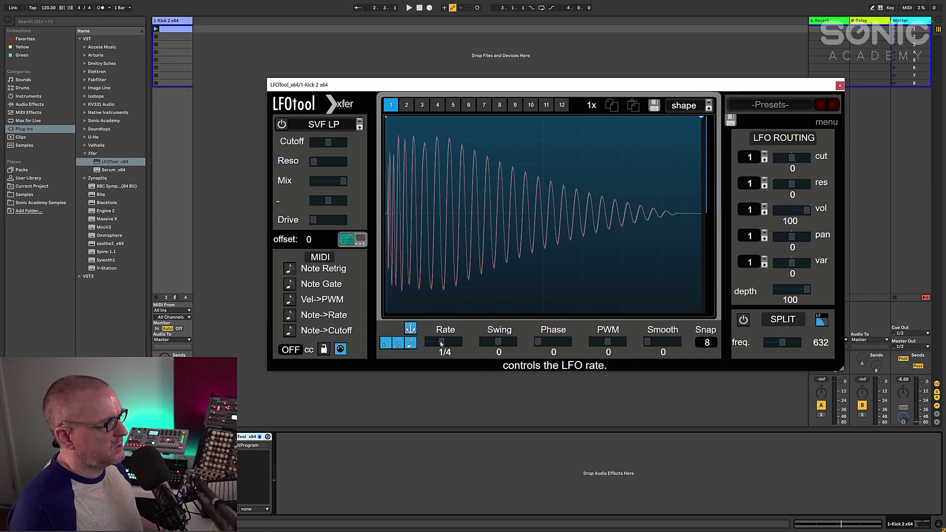
drag(441, 342, 442, 344)
key(space)
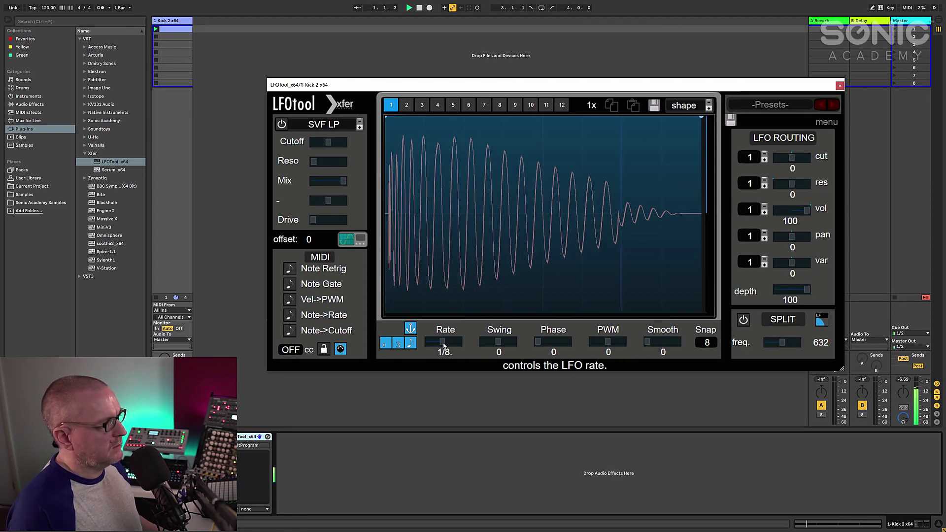
drag(444, 342, 436, 342)
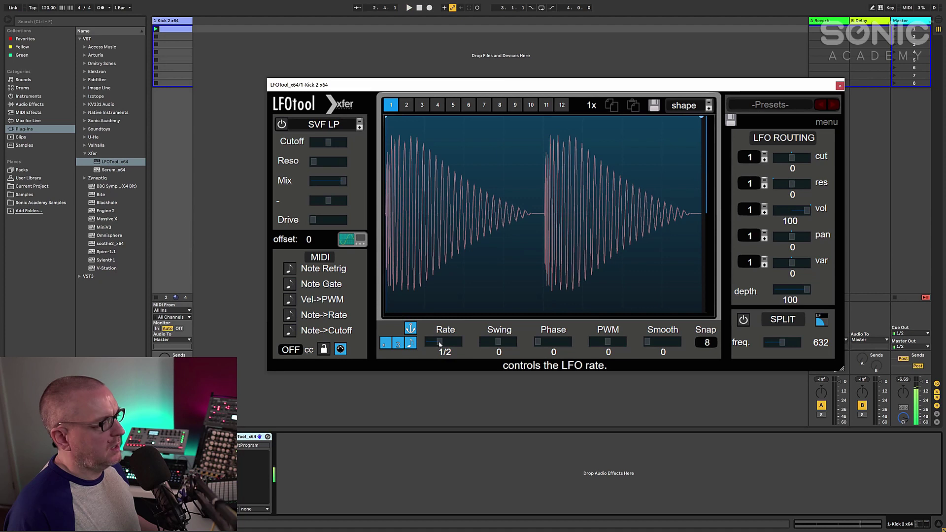
drag(440, 343, 445, 345)
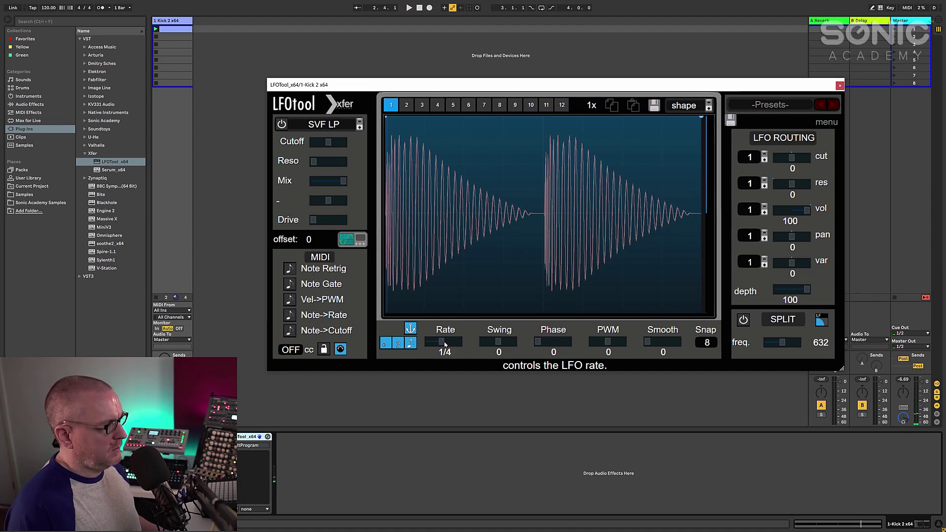
key(space)
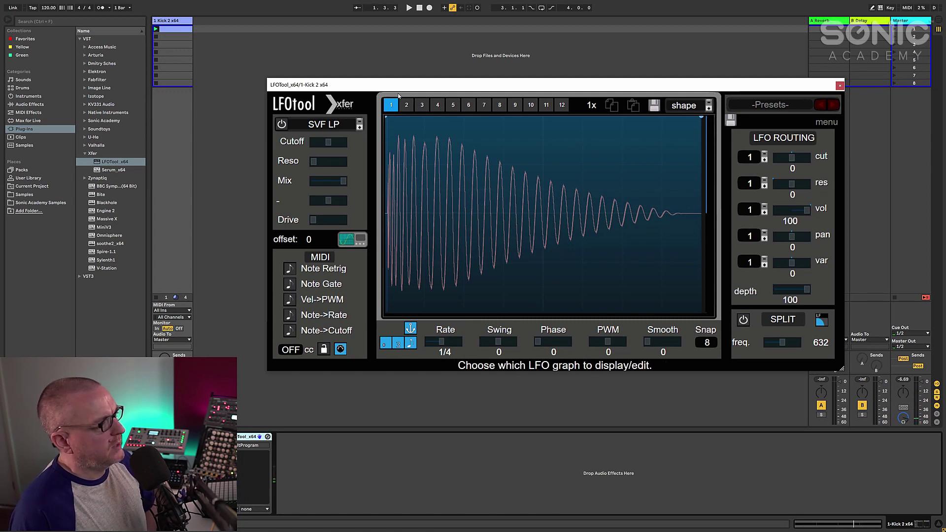
drag(387, 120, 394, 314)
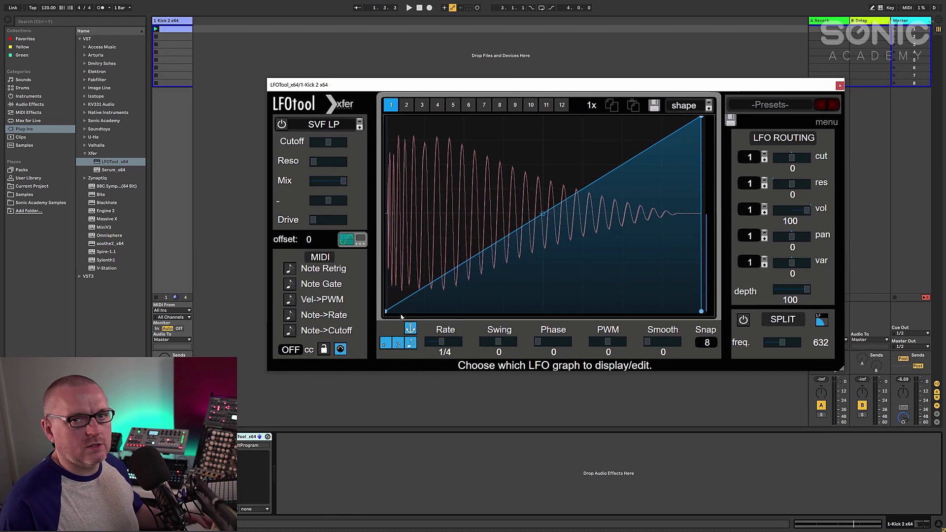
key(space)
mouse_move(542, 213)
mouse_down()
mouse_move(538, 175)
mouse_move(539, 256)
mouse_move(539, 151)
mouse_move(539, 205)
mouse_up()
drag(386, 310, 383, 115)
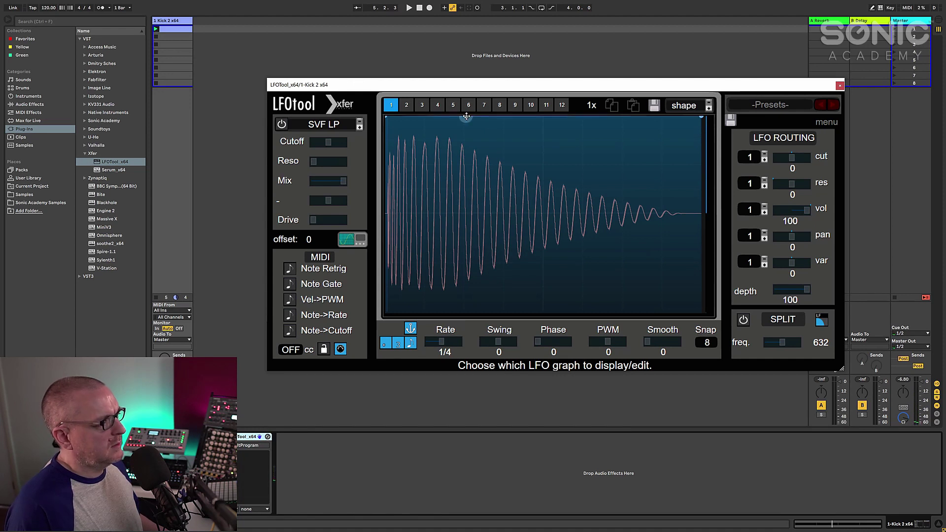
Add a point to the flat volume curve and pull it down into a dip under the kick
double_click(466, 118)
drag(466, 117, 486, 265)
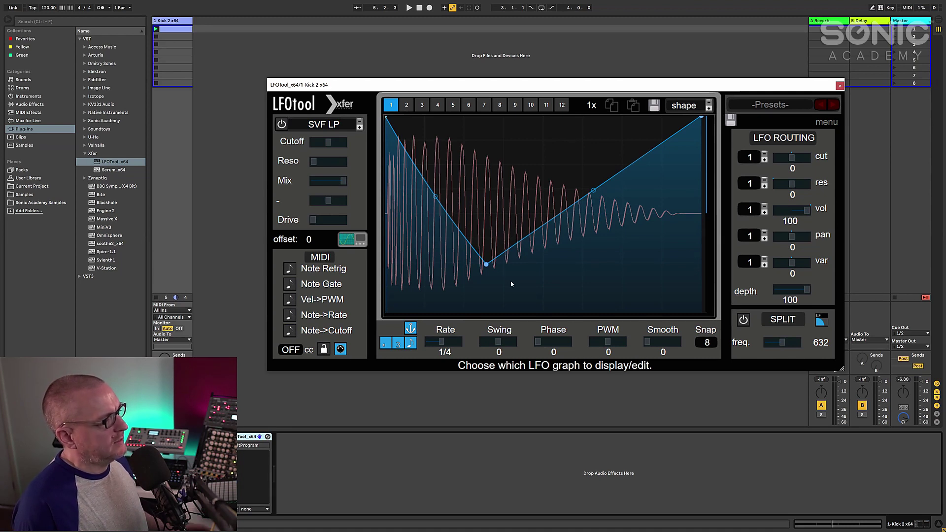
drag(486, 264, 453, 277)
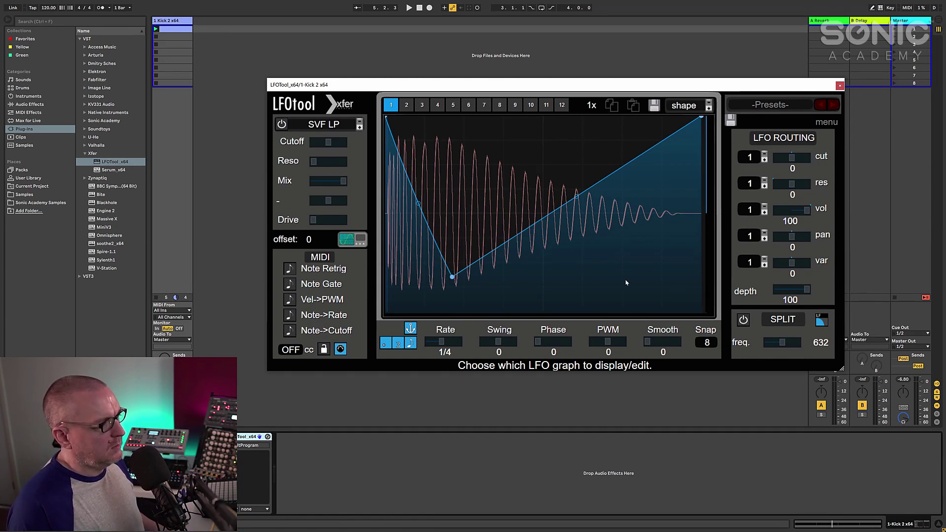
Push the dip lower and later while playing, then bend the curve's opening drop
key(space)
drag(453, 276, 425, 281)
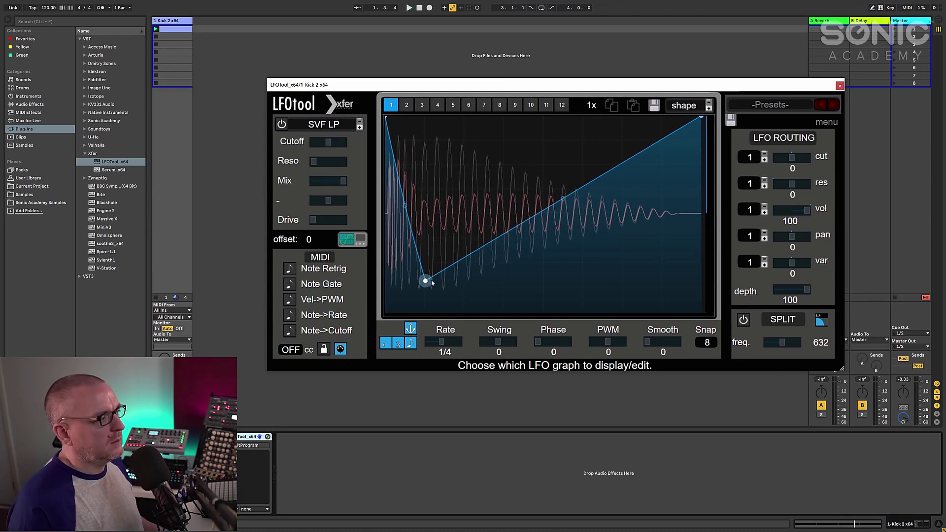
drag(426, 282, 469, 288)
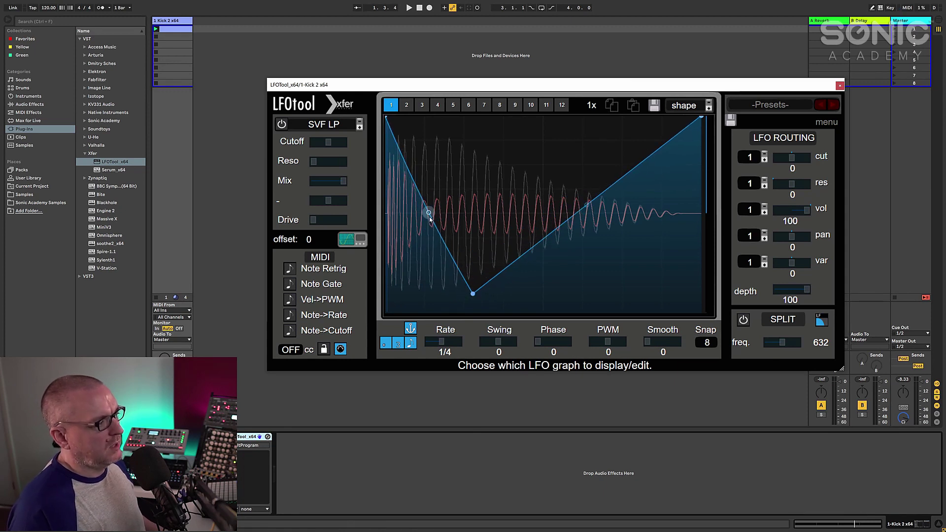
key(space)
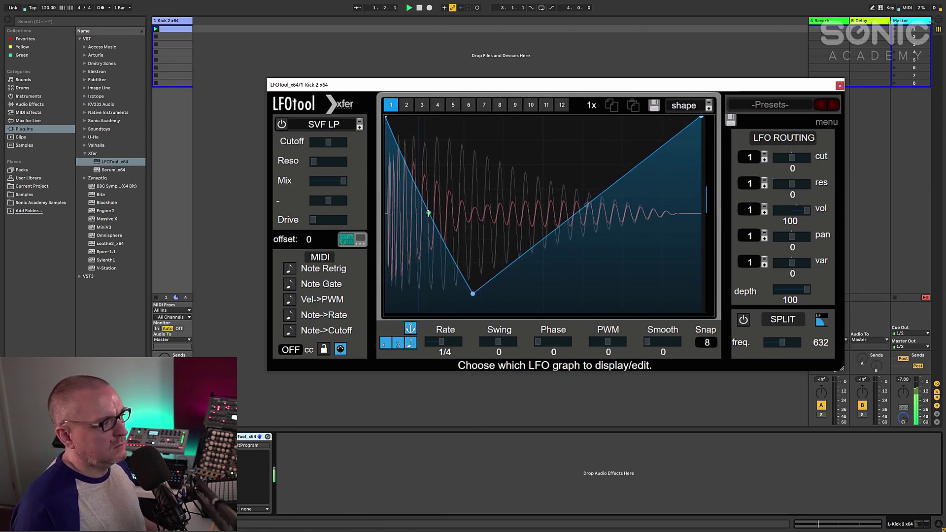
drag(429, 215, 462, 240)
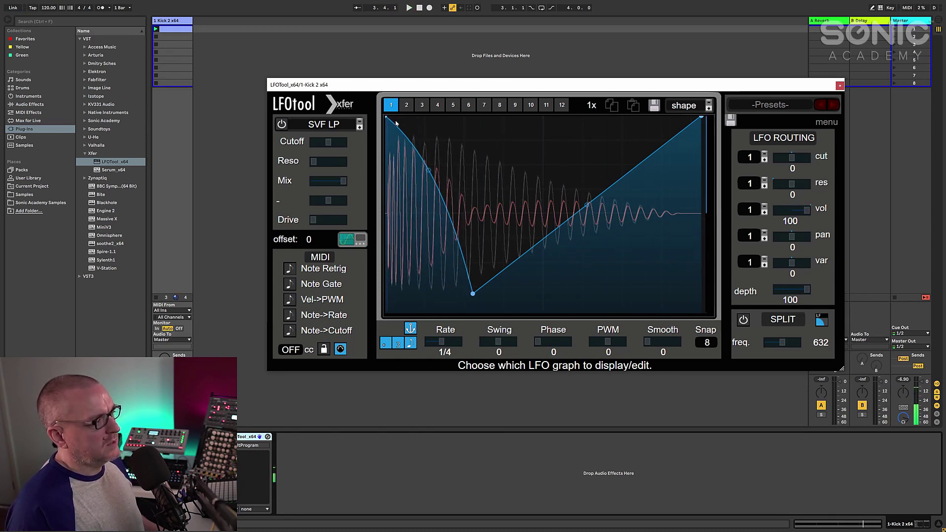
Raise the dip to about 40% and bend the rising part of the volume curve
mouse_move(473, 294)
mouse_down()
mouse_move(427, 293)
mouse_move(469, 294)
mouse_move(457, 268)
mouse_move(456, 291)
mouse_up()
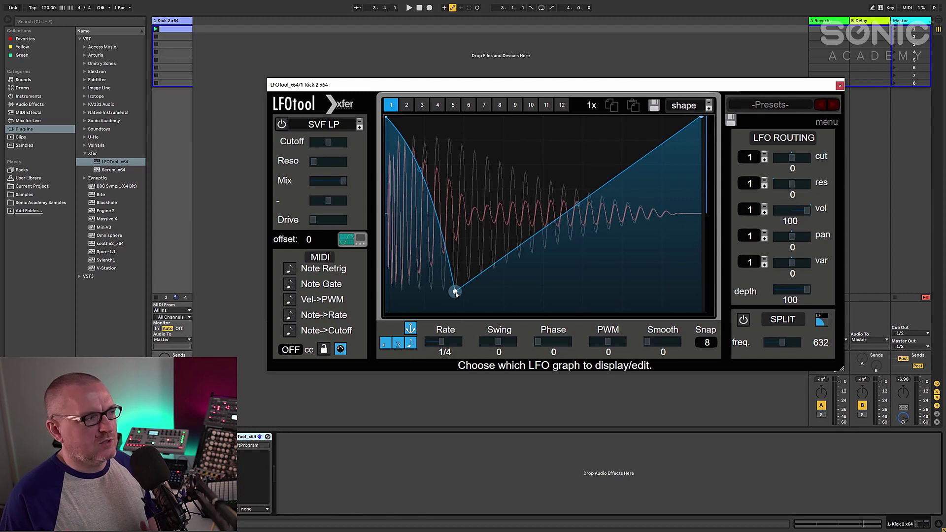
drag(456, 292, 452, 237)
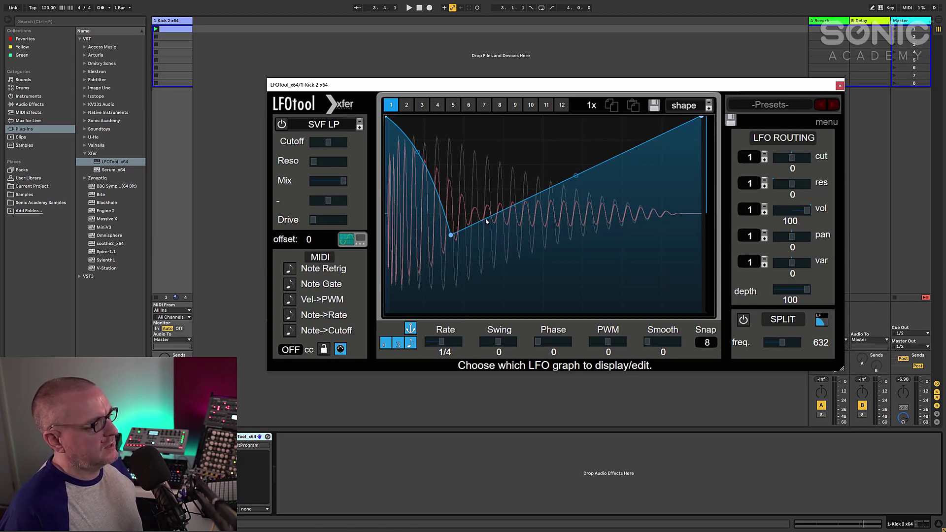
mouse_move(577, 180)
mouse_down()
mouse_move(576, 163)
mouse_move(575, 195)
mouse_move(574, 152)
mouse_move(576, 193)
mouse_move(575, 159)
mouse_move(574, 182)
mouse_up()
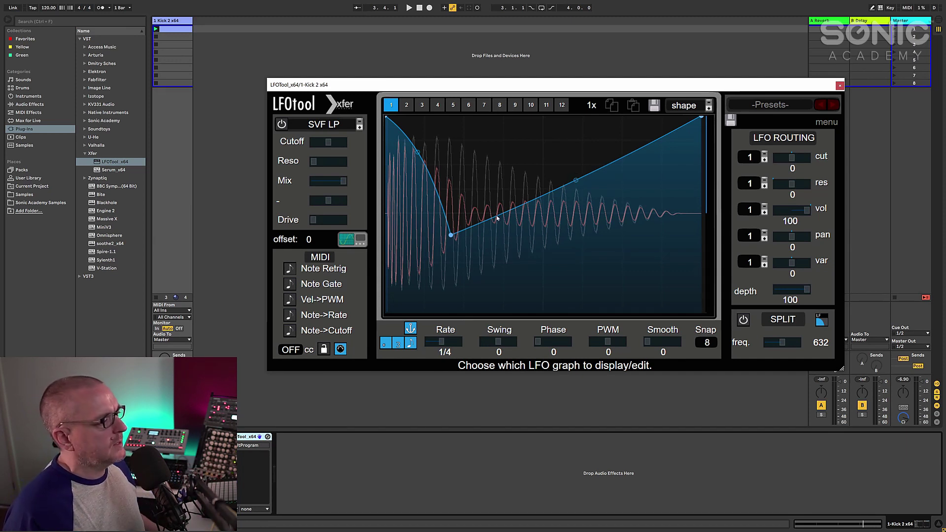
Drop the dip to near zero and bend the recovery into a slow concave rise
key(space)
drag(451, 236, 463, 294)
mouse_move(583, 212)
mouse_down()
mouse_move(577, 202)
mouse_move(577, 220)
mouse_up()
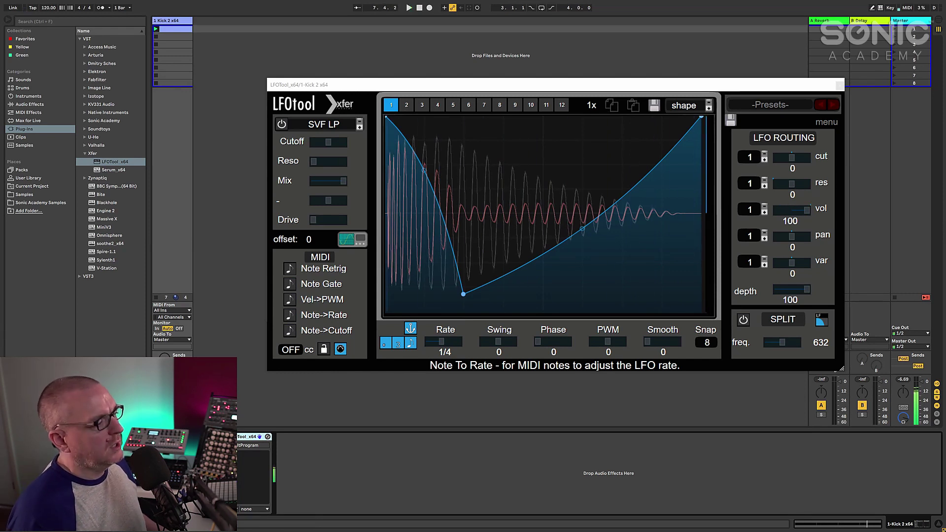
Move the dip point up and later, discarding an accidentally added node
drag(466, 294, 468, 245)
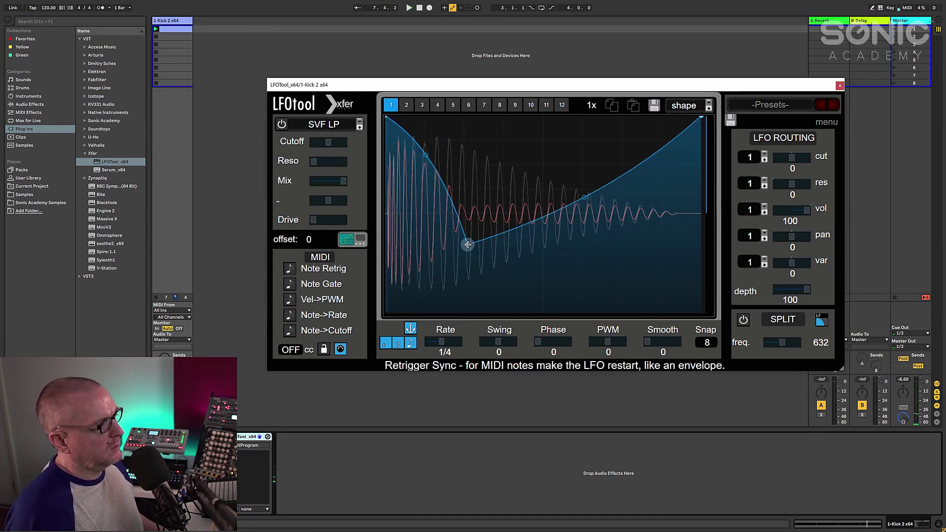
double_click(588, 200)
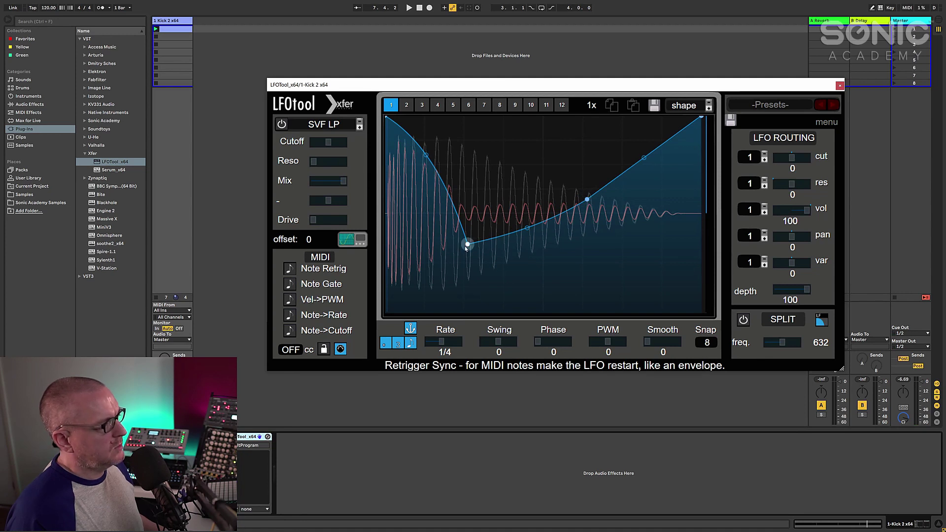
double_click(586, 202)
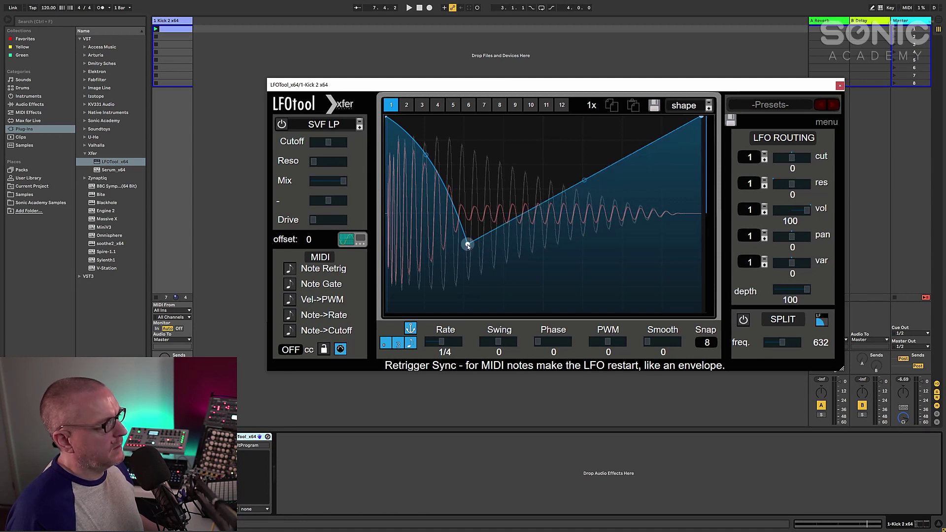
drag(468, 245, 495, 157)
Start the curve near silence, bend a fast swell, and push the peak to full volume
drag(386, 118, 386, 311)
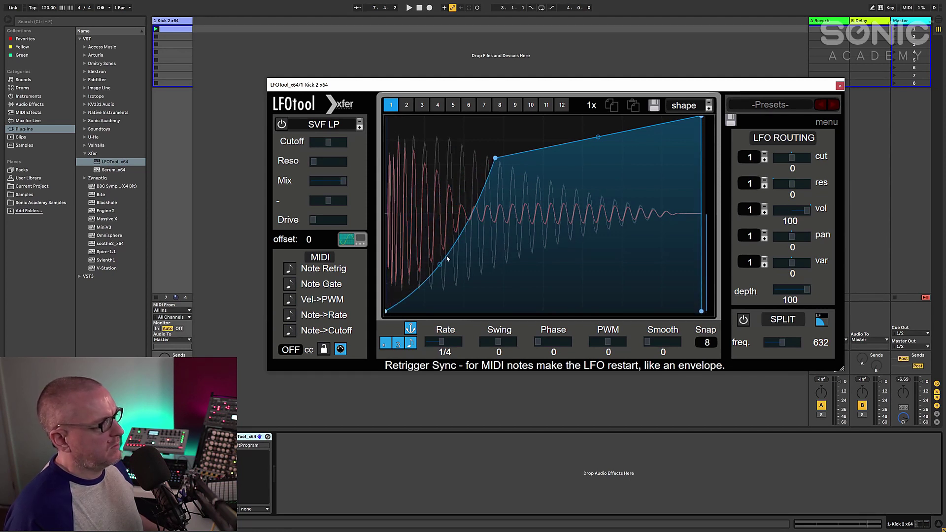
drag(447, 258, 440, 193)
key(space)
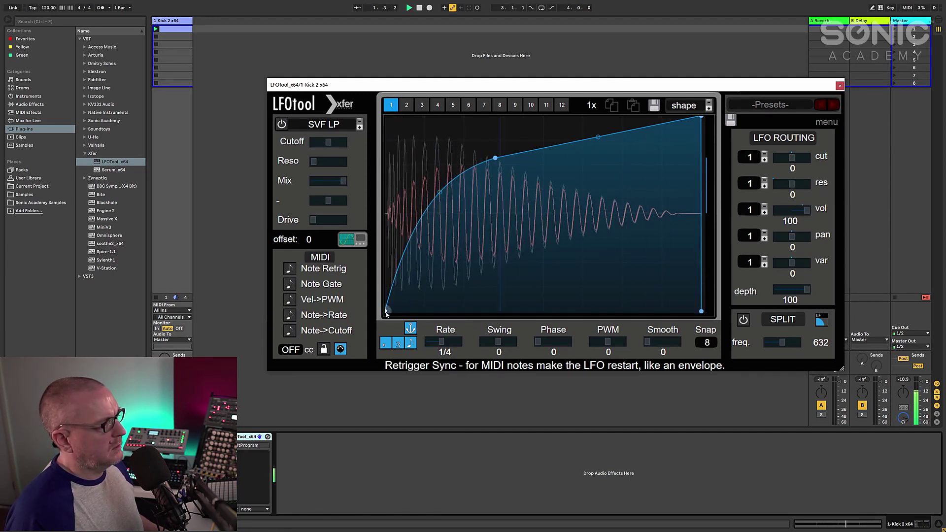
drag(387, 314, 387, 283)
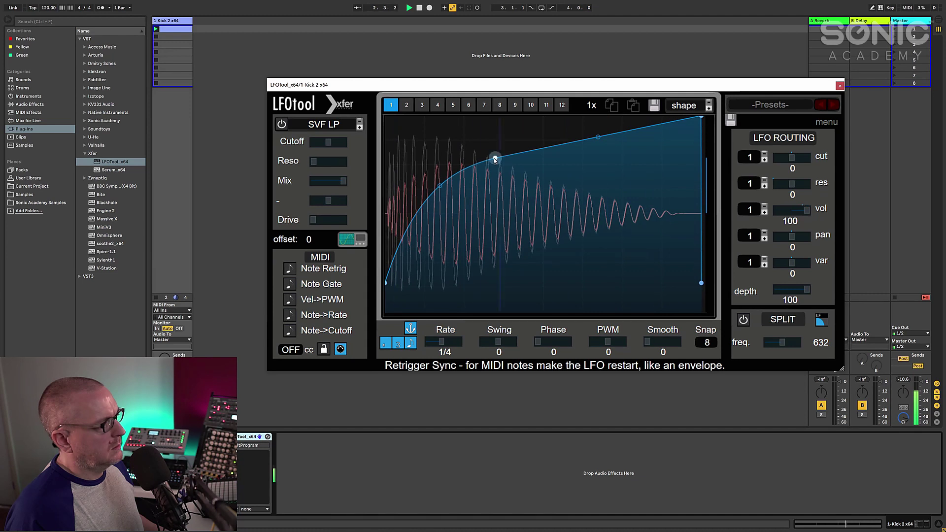
drag(496, 159, 490, 118)
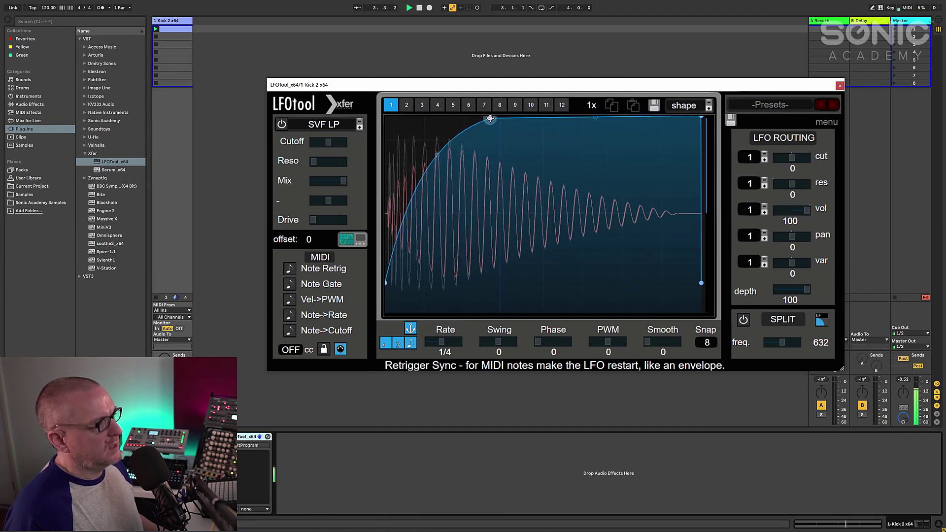